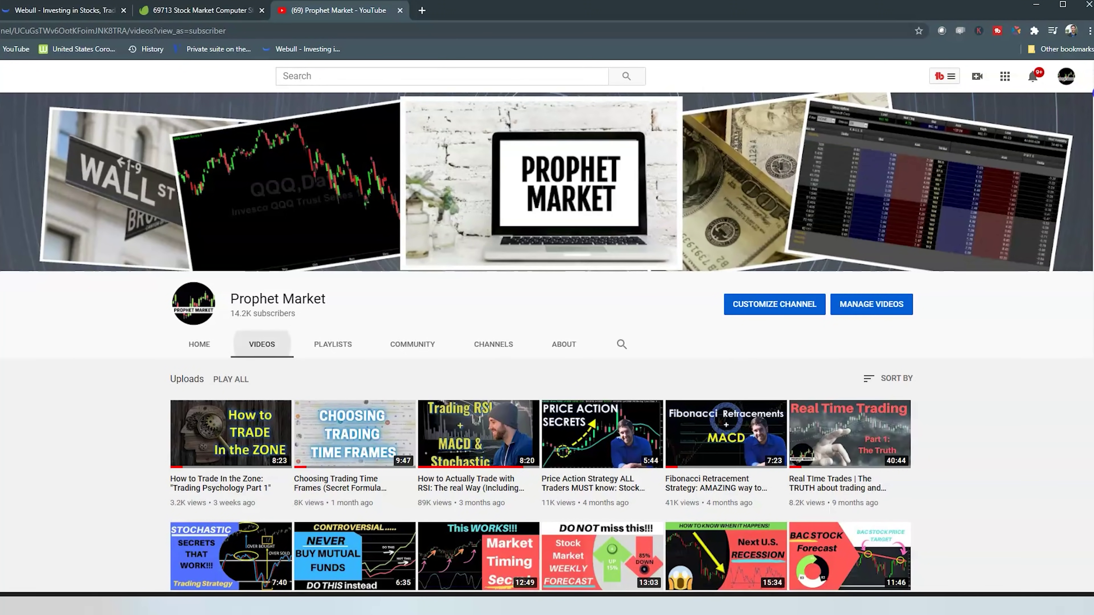
Step: Look through the Prophet Market channel's uploaded videos on YouTube
scroll(547, 343, down, 2)
scroll(546, 343, down, 3)
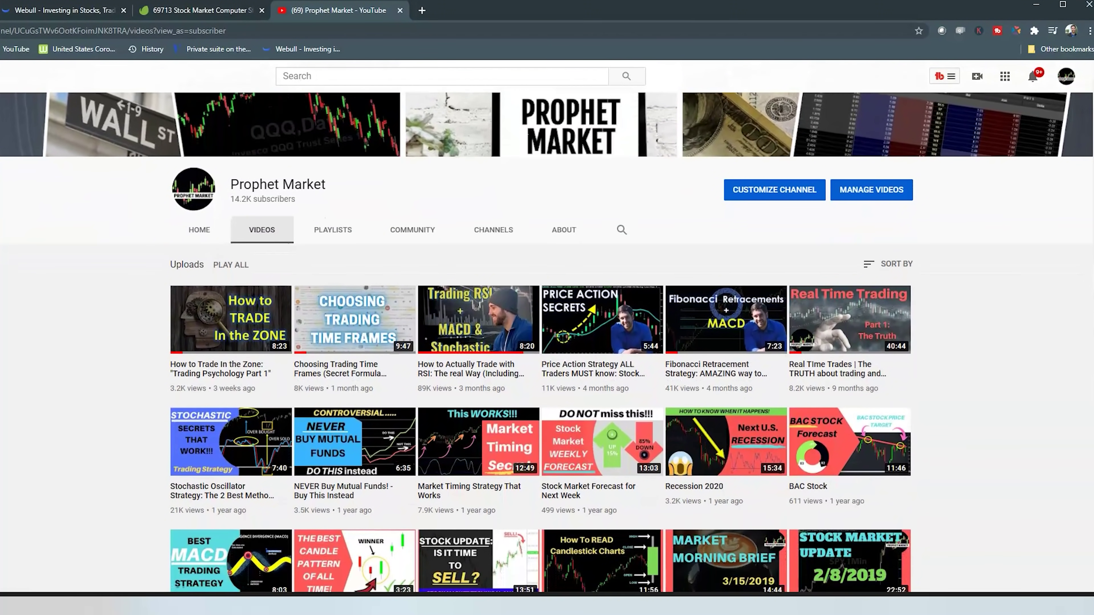
scroll(547, 342, down, 2)
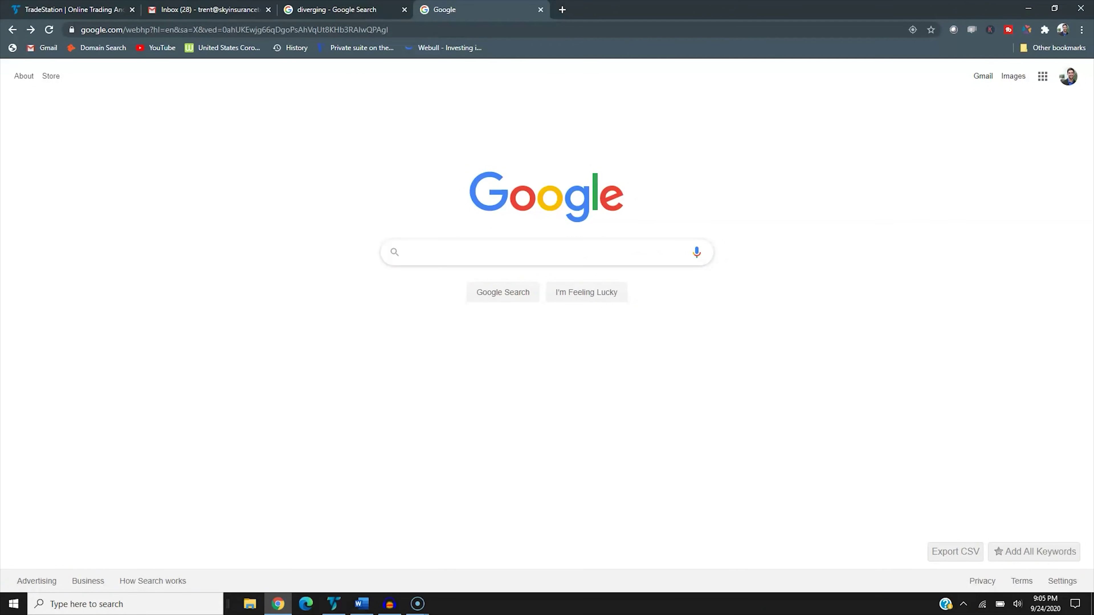
Step: Look up the meaning of "divergence" and "diverging" with Google searches
text(divergence)
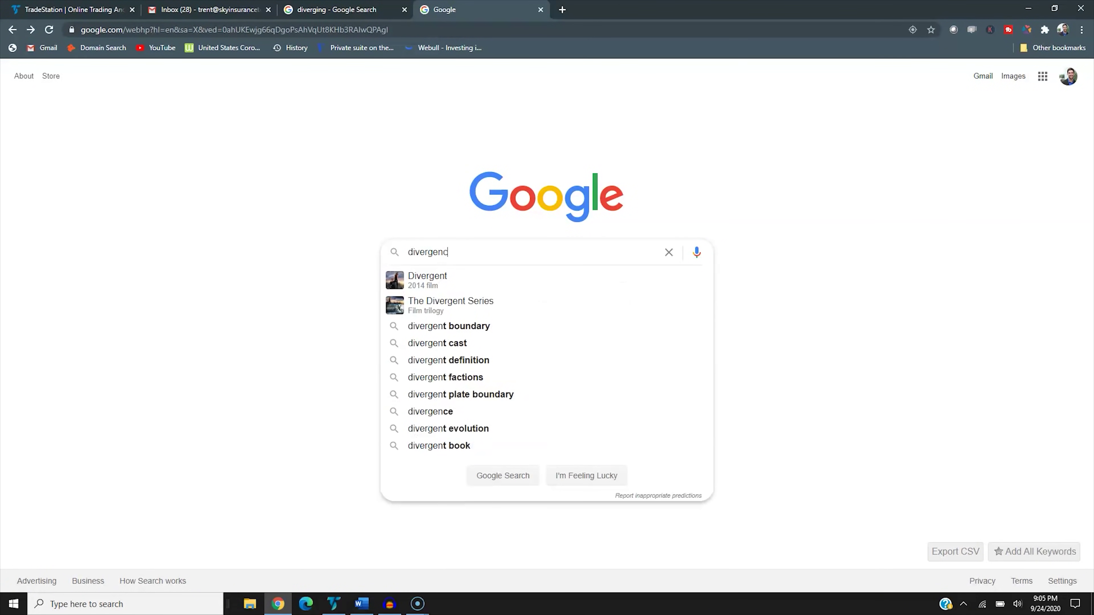
key(Return)
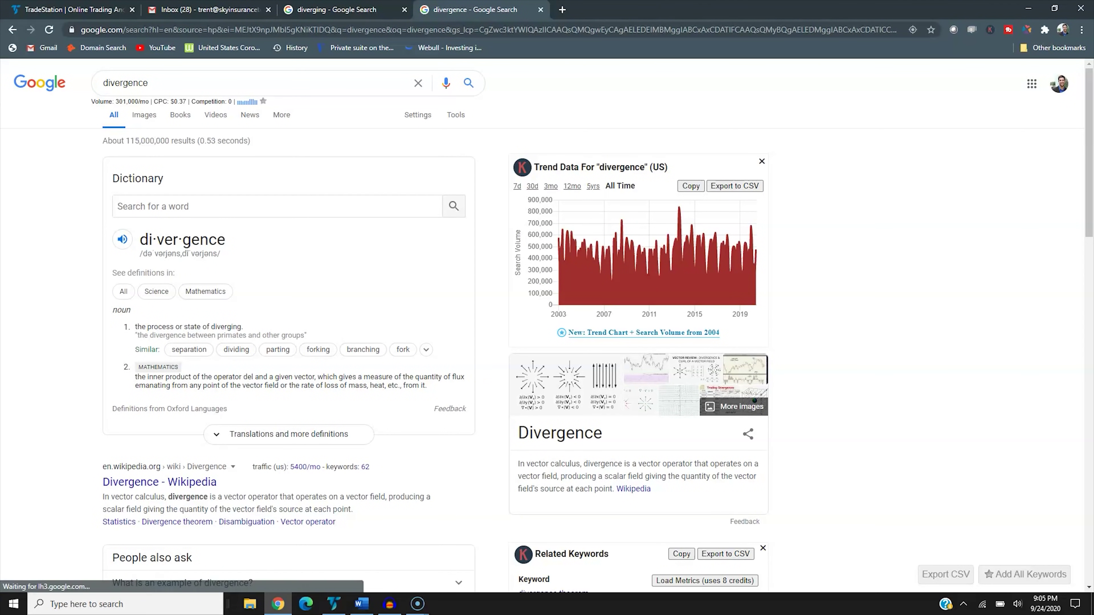
double_click(125, 82)
text(diverging)
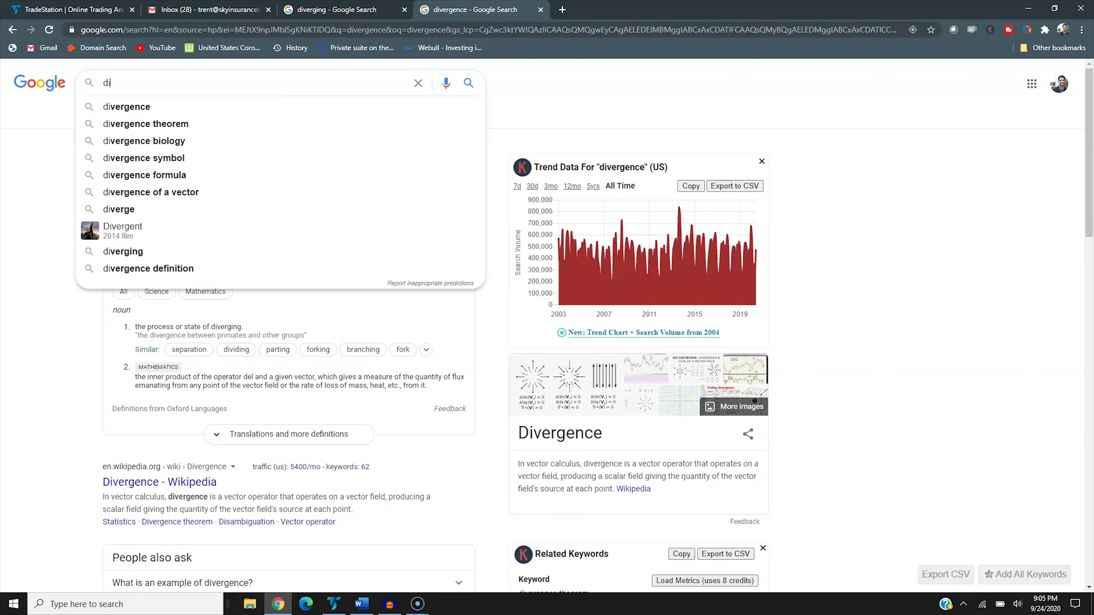
key(Return)
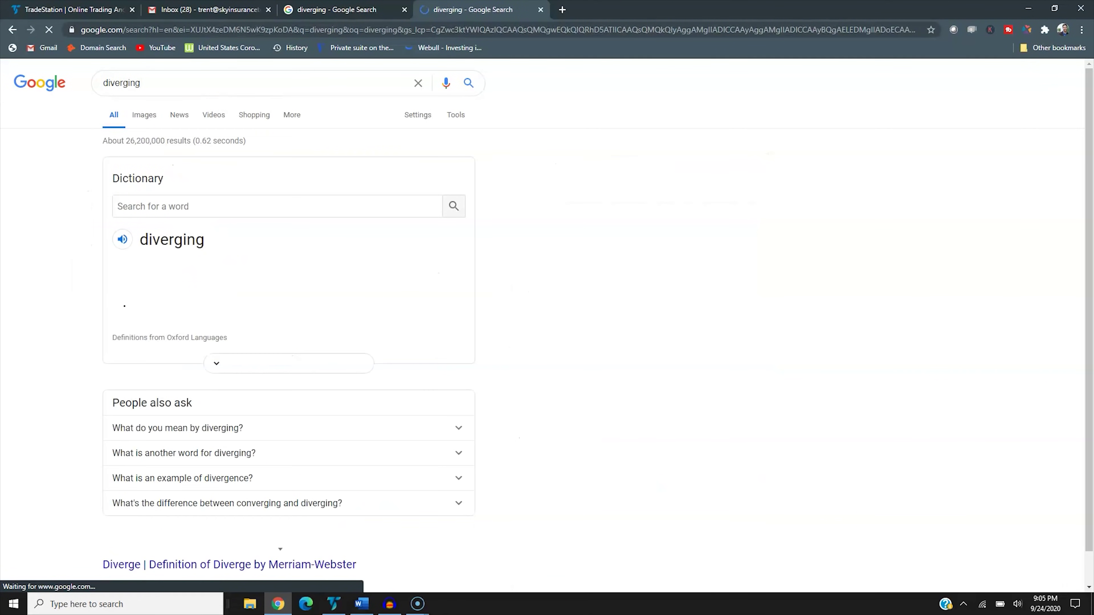
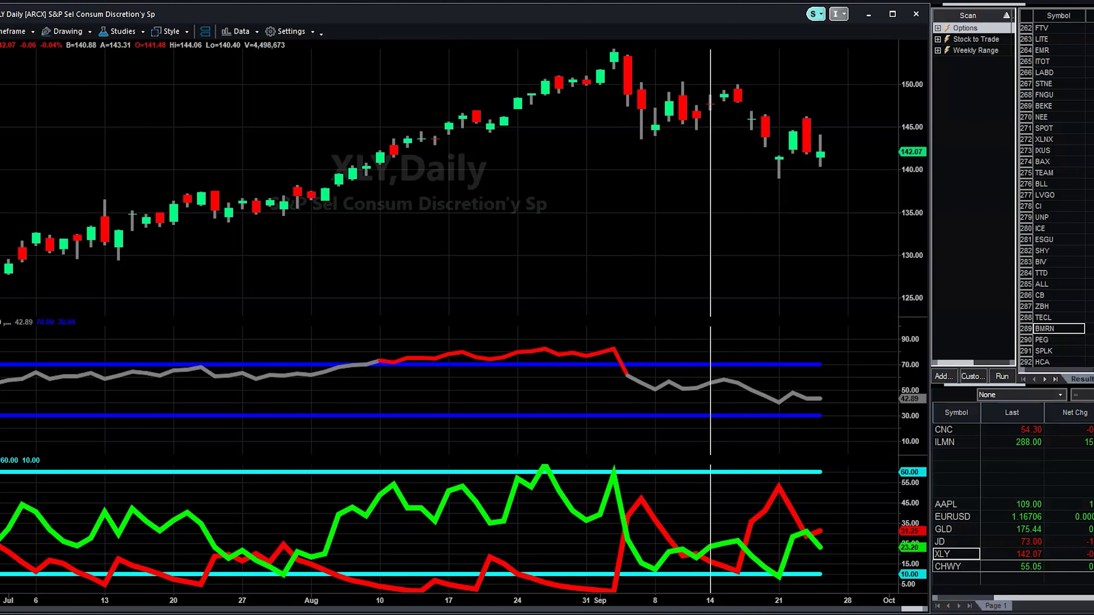
Step: Switch the daily chart to CHWY and adjust the heights of the RSI and DMI panes below the price
click(947, 566)
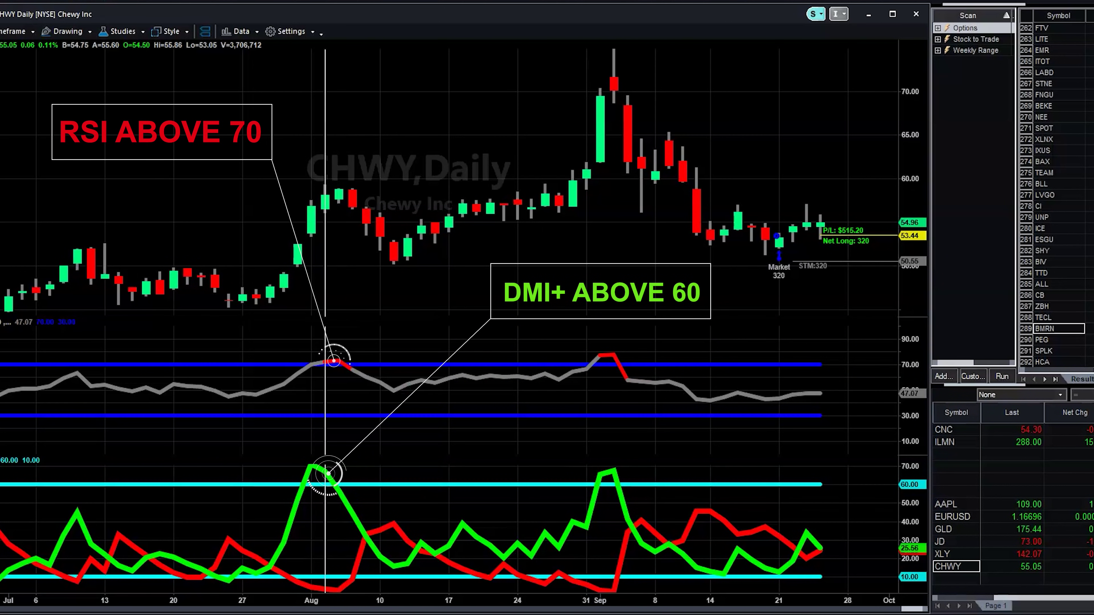
drag(421, 459, 422, 552)
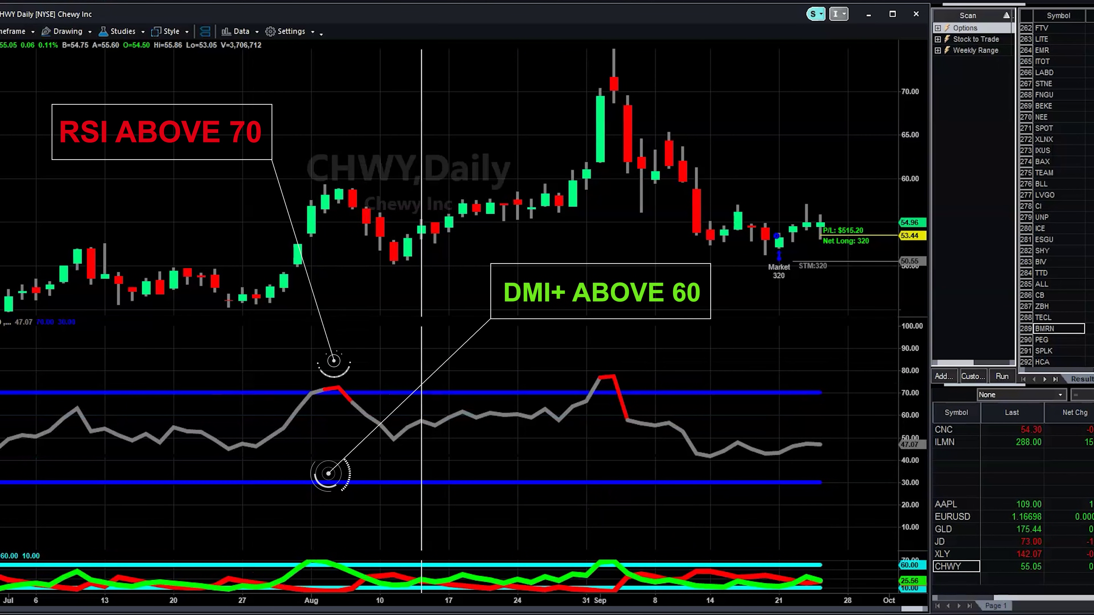
drag(393, 553, 407, 498)
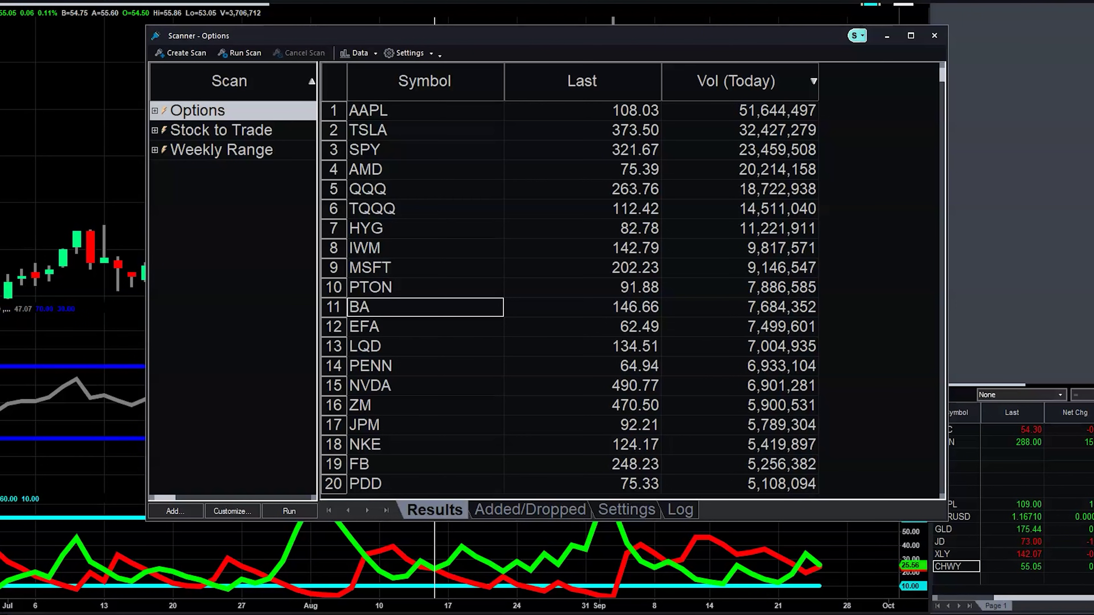
Step: Review the Options scan's criteria and widen the row-number column in its results so the full numbers can be read
click(232, 511)
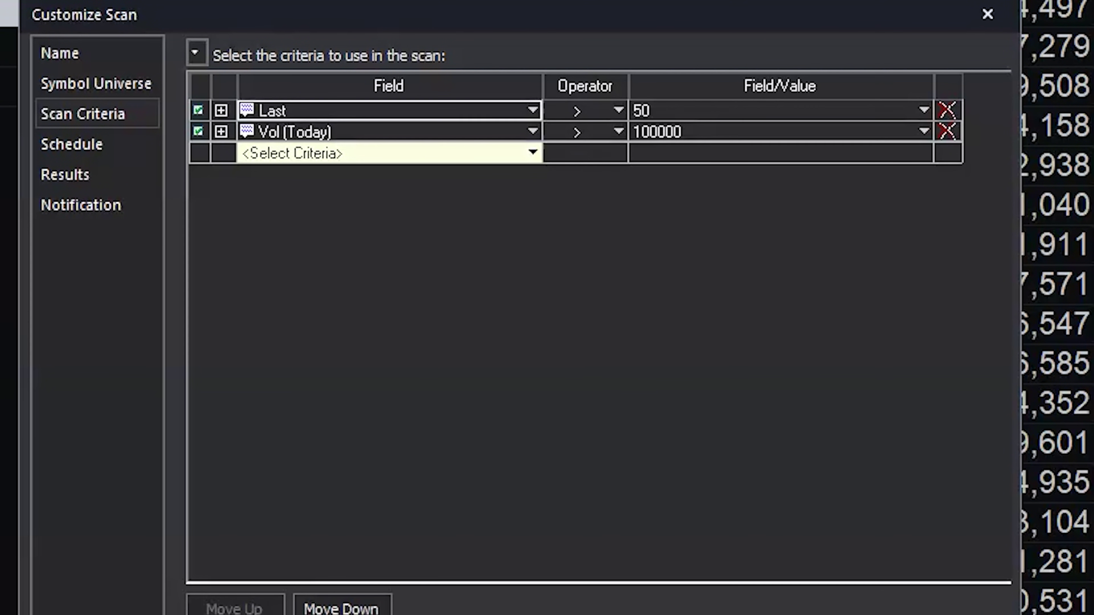
click(987, 14)
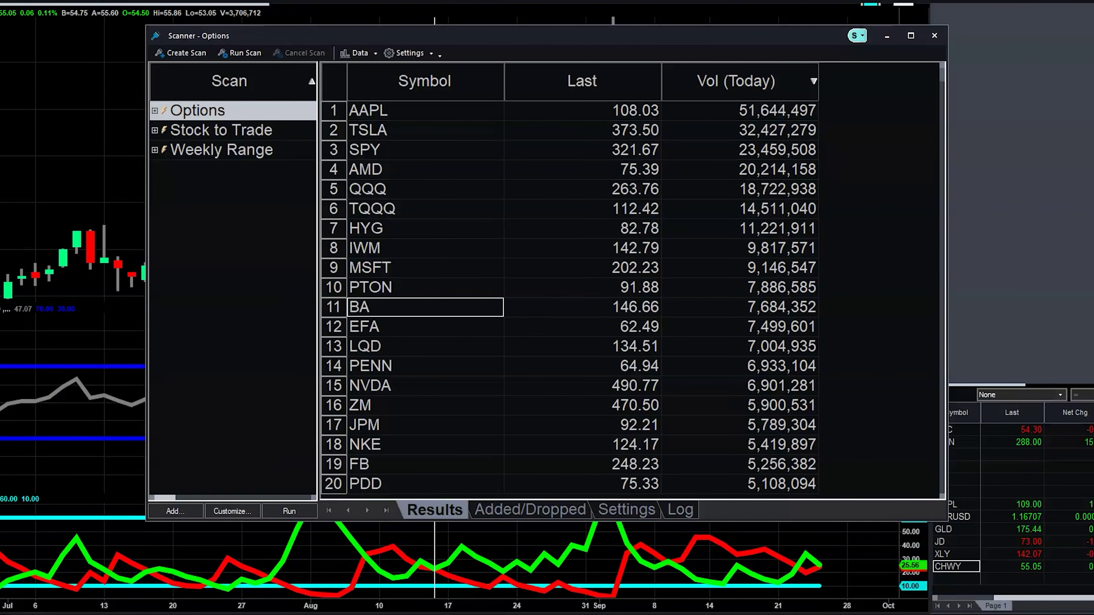
scroll(568, 297, down, 20)
scroll(633, 297, up, 1)
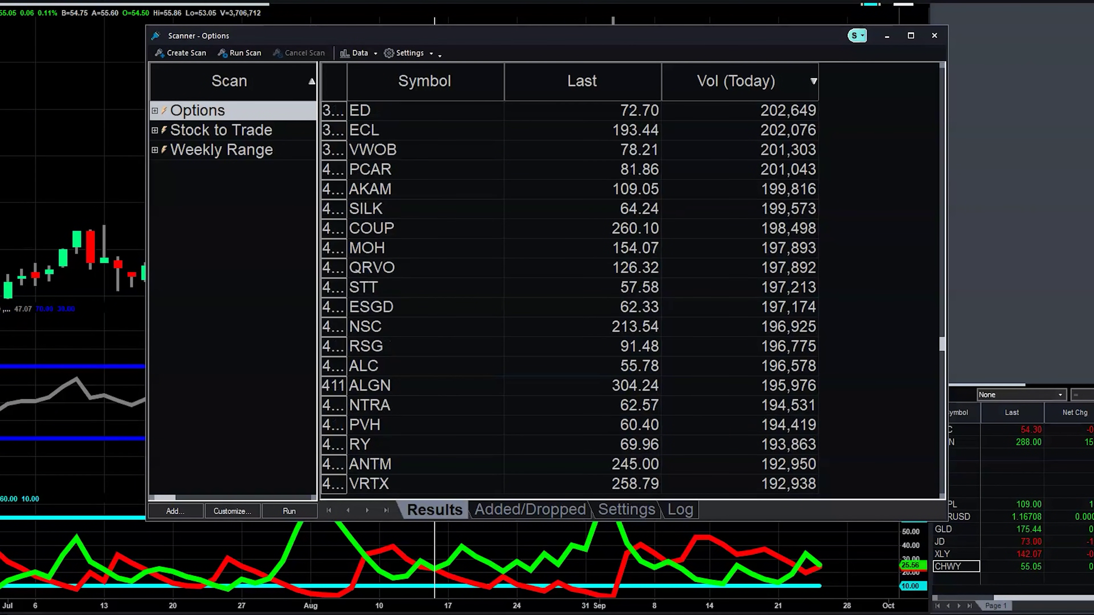
drag(347, 80, 379, 81)
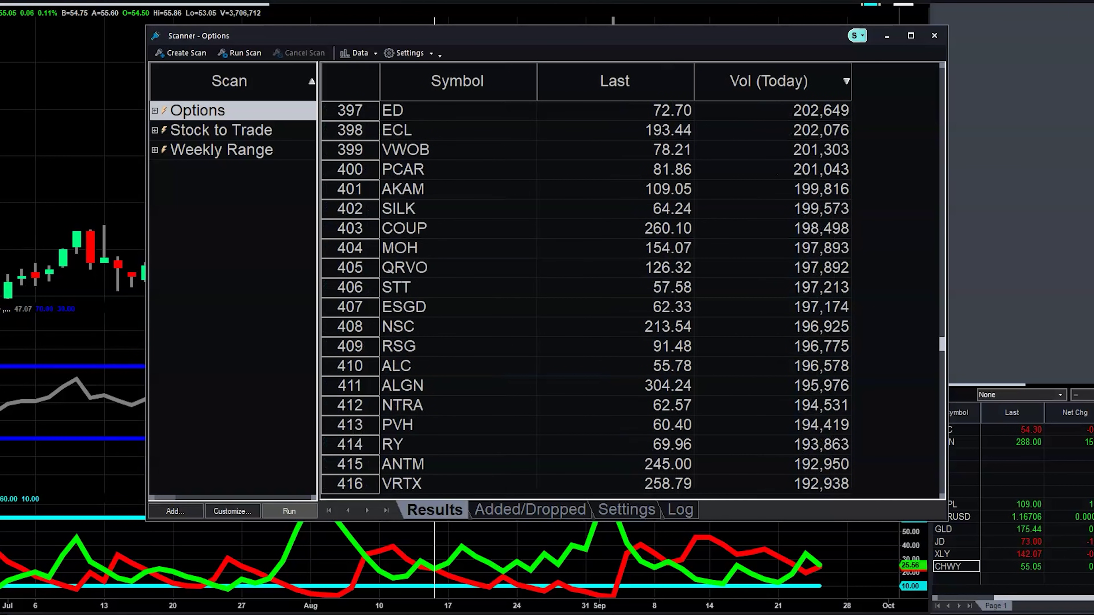
Step: Rerun the Options scan and sort its results by today's volume, highest first
click(289, 511)
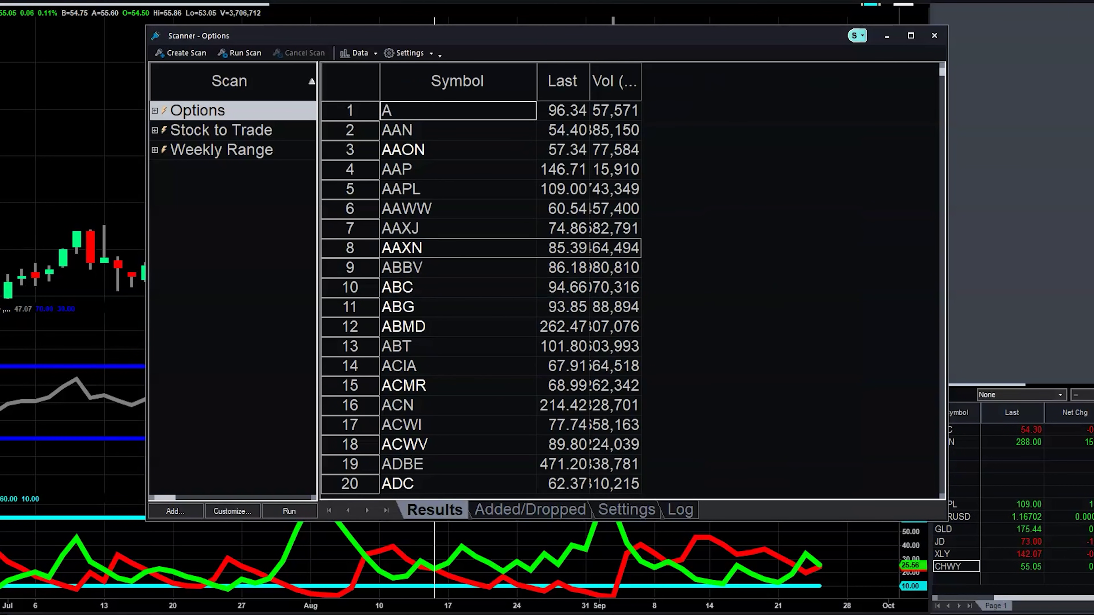
mouse_move(942, 72)
mouse_down()
mouse_move(941, 491)
mouse_move(942, 72)
mouse_up()
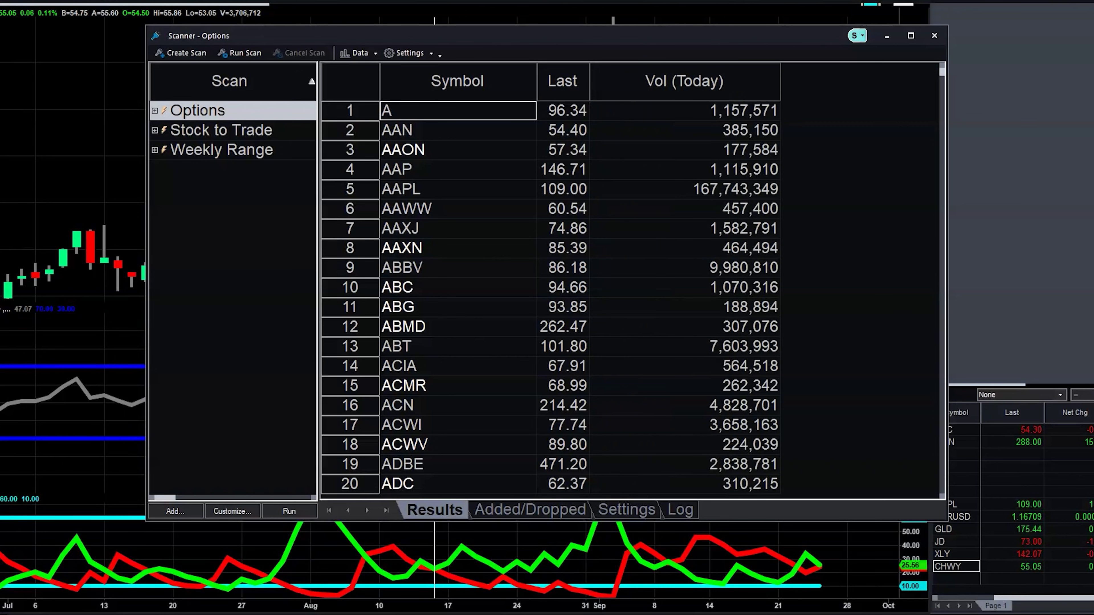
click(775, 81)
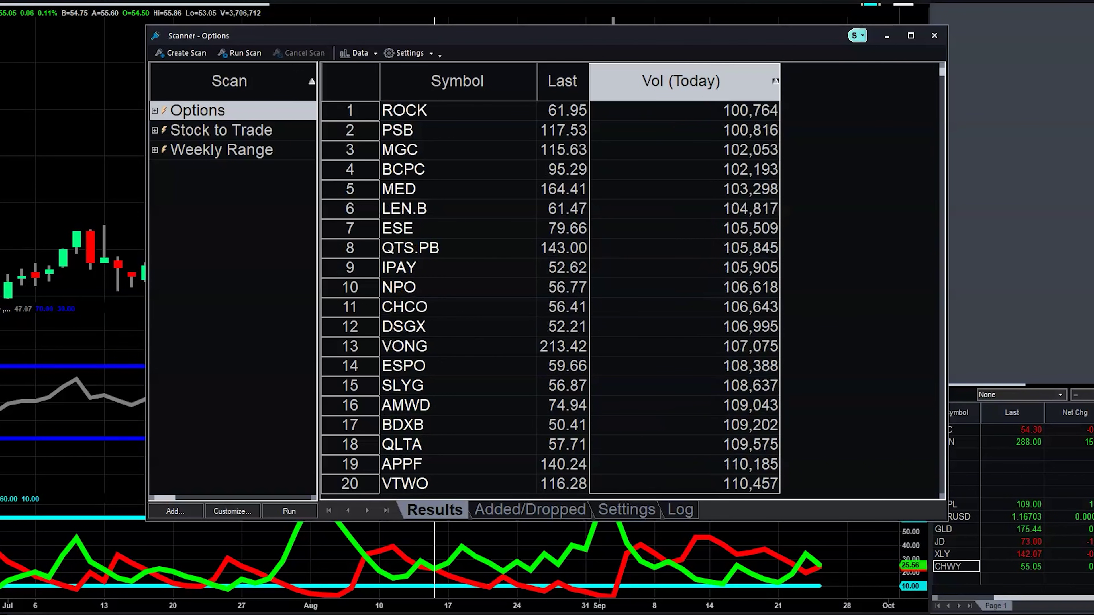
click(775, 81)
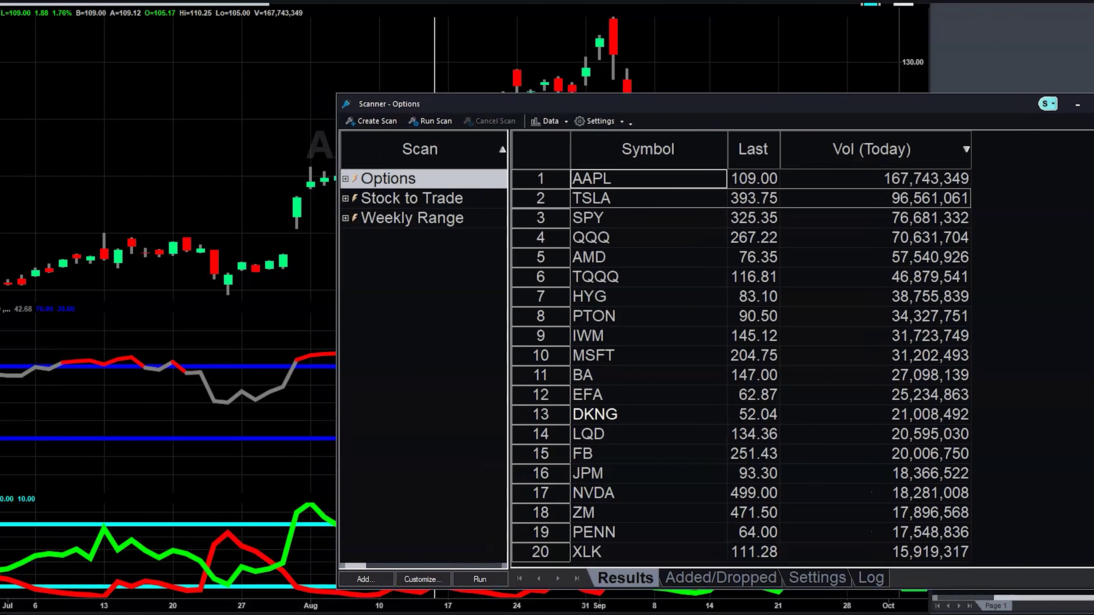
Step: Chart the highest-volume scan results one after another, from AAPL down to AMD, and examine the symbols further down the list
click(629, 198)
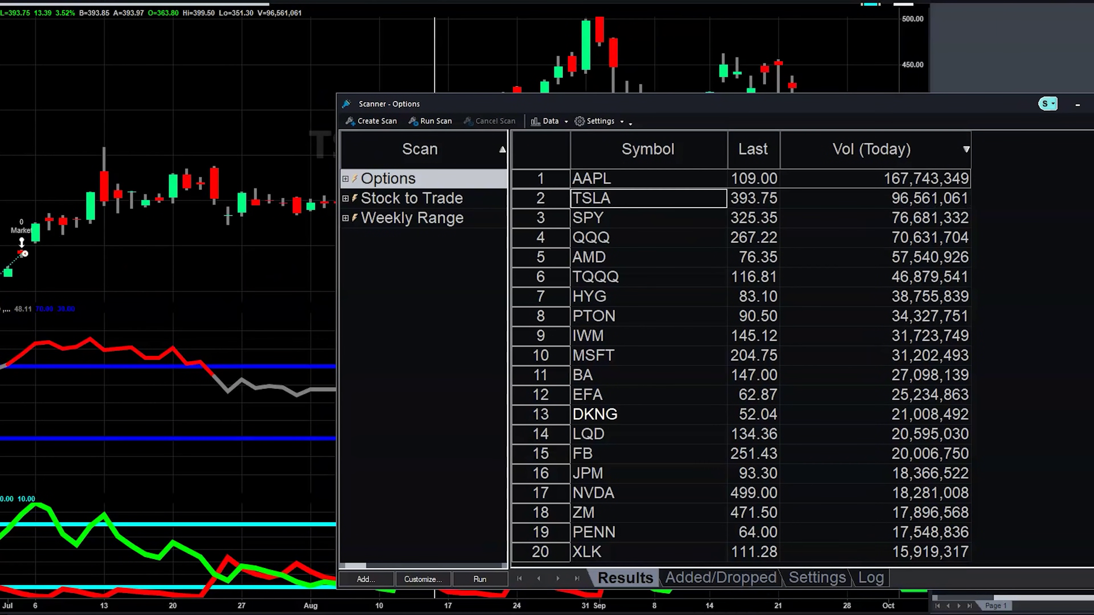
click(628, 178)
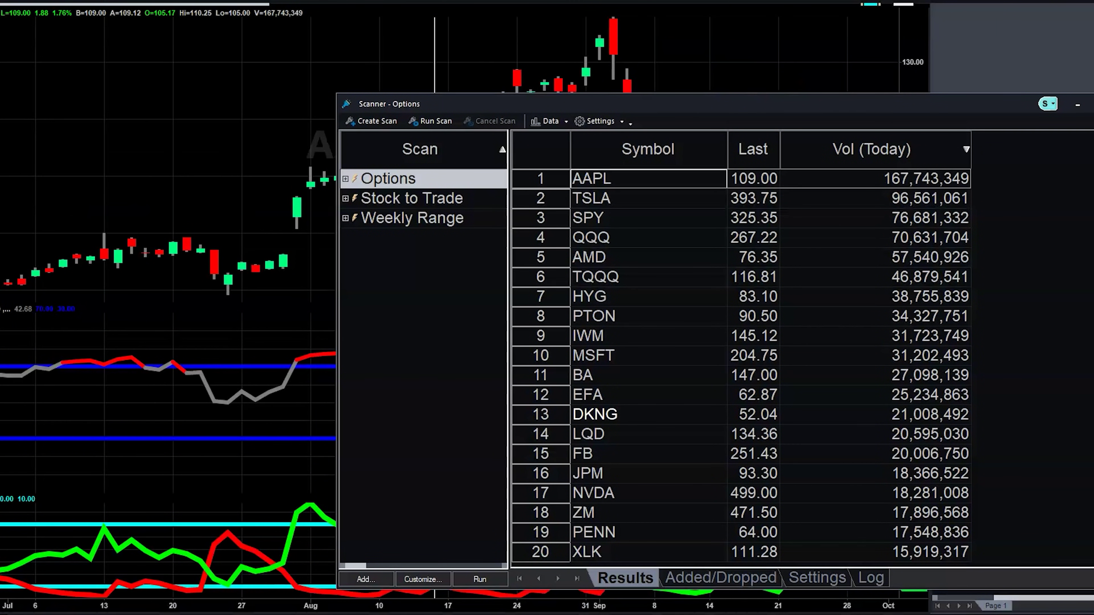
key(Down)
key(Down)
key(Down)
key(Down)
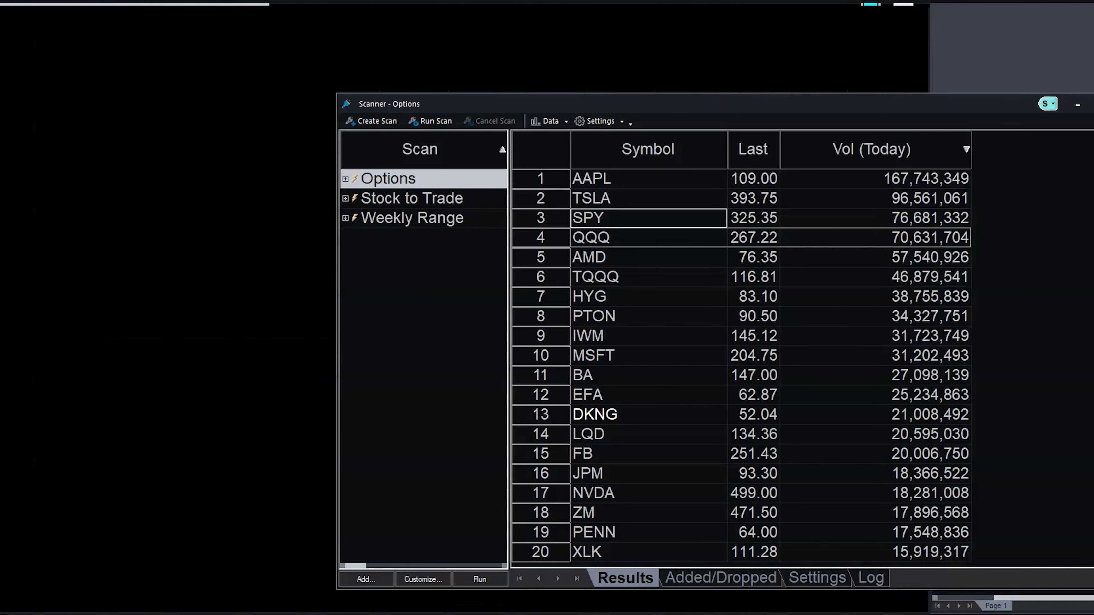
scroll(740, 367, down, 2)
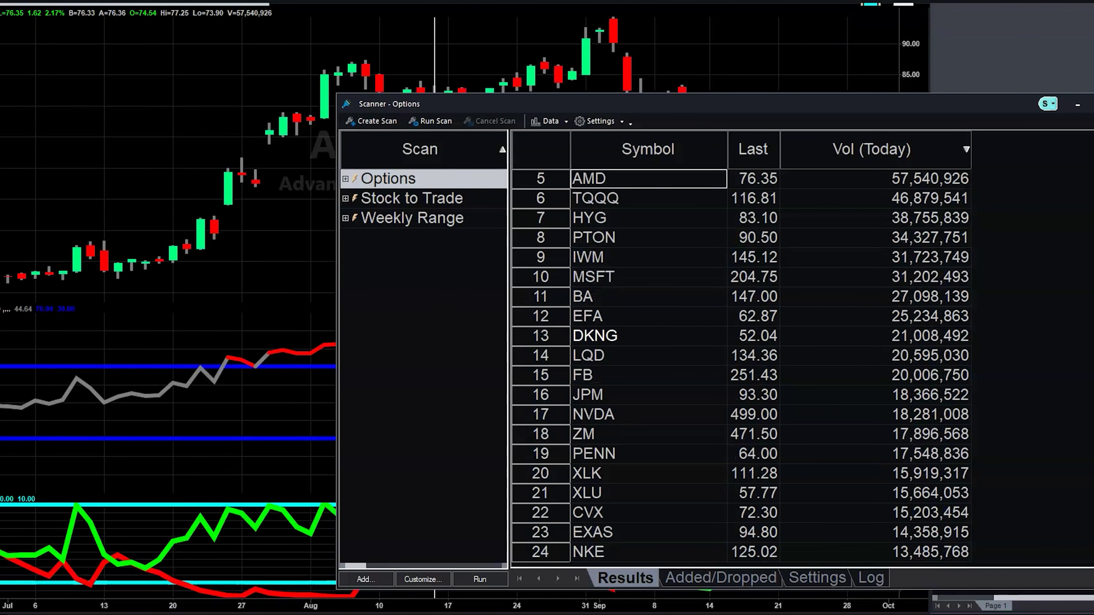
scroll(741, 366, down, 10)
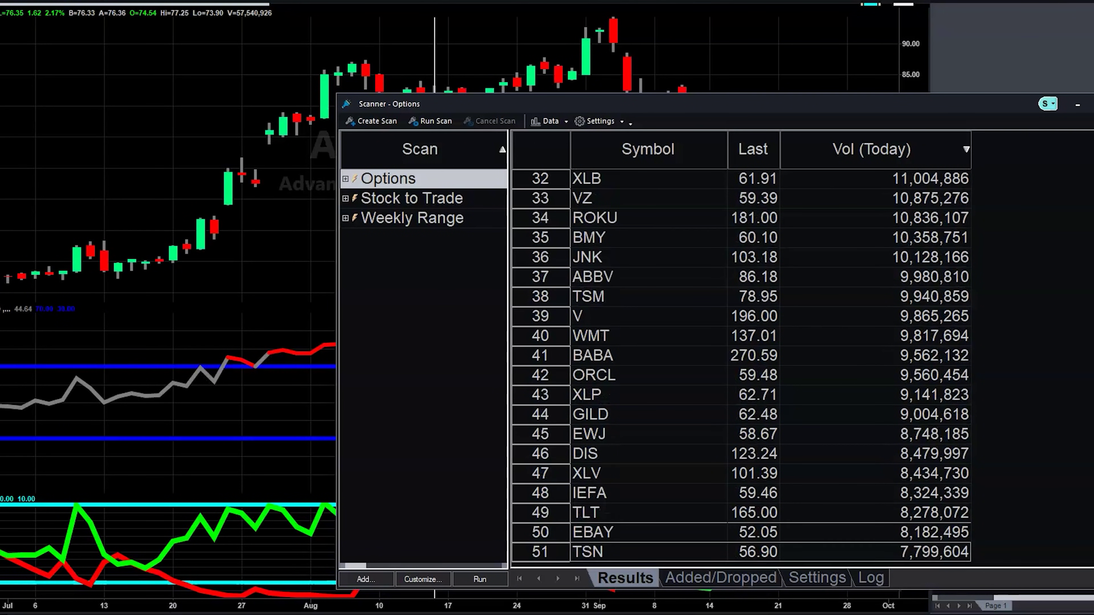
Step: Reposition the Scanner window so that it fits fully on screen over the chart
drag(474, 103, 417, 34)
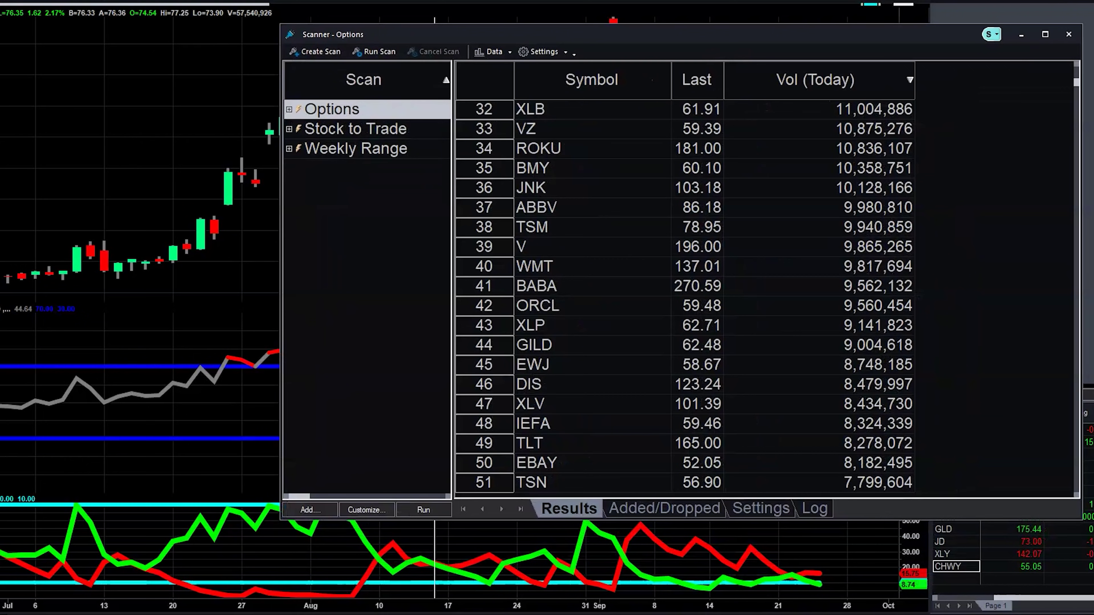
mouse_move(417, 34)
mouse_down()
mouse_move(385, 33)
mouse_move(366, 82)
mouse_move(412, 117)
mouse_move(329, 202)
mouse_move(352, 74)
mouse_move(424, 33)
mouse_up()
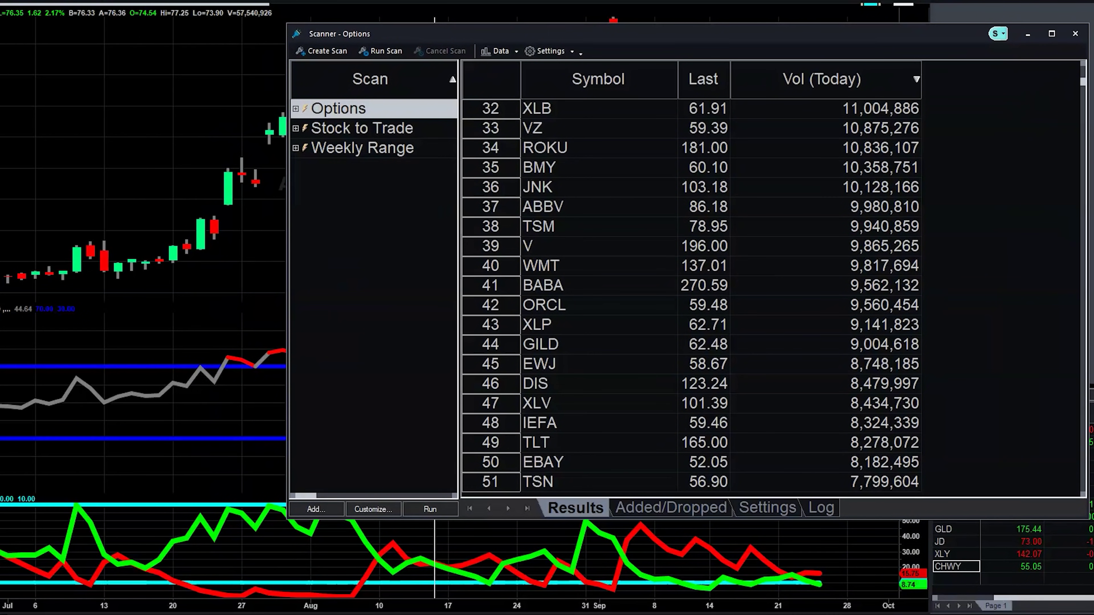
drag(424, 33, 305, 48)
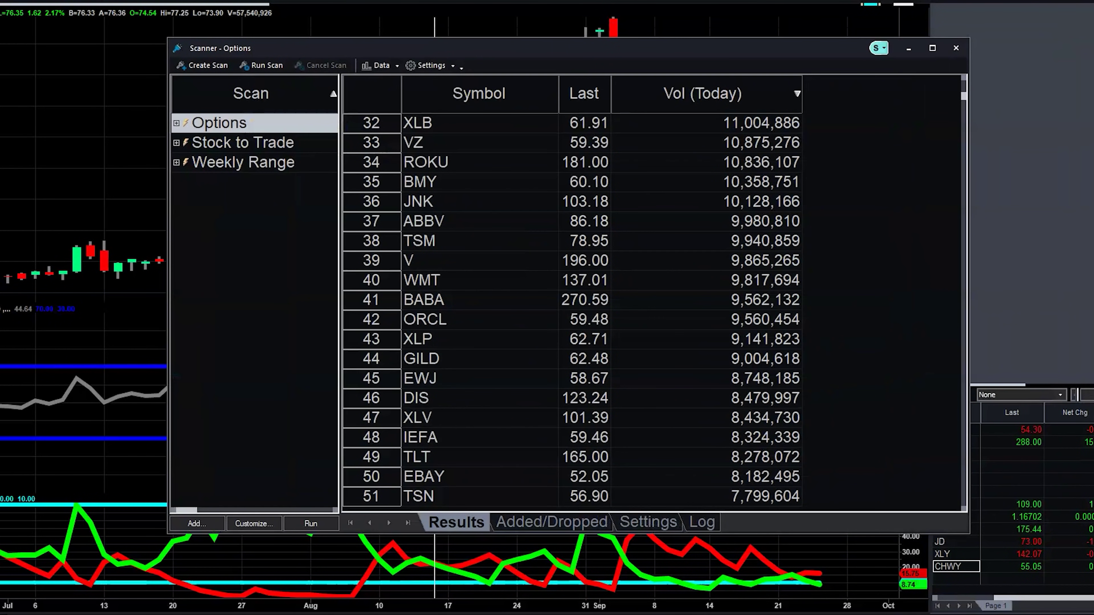